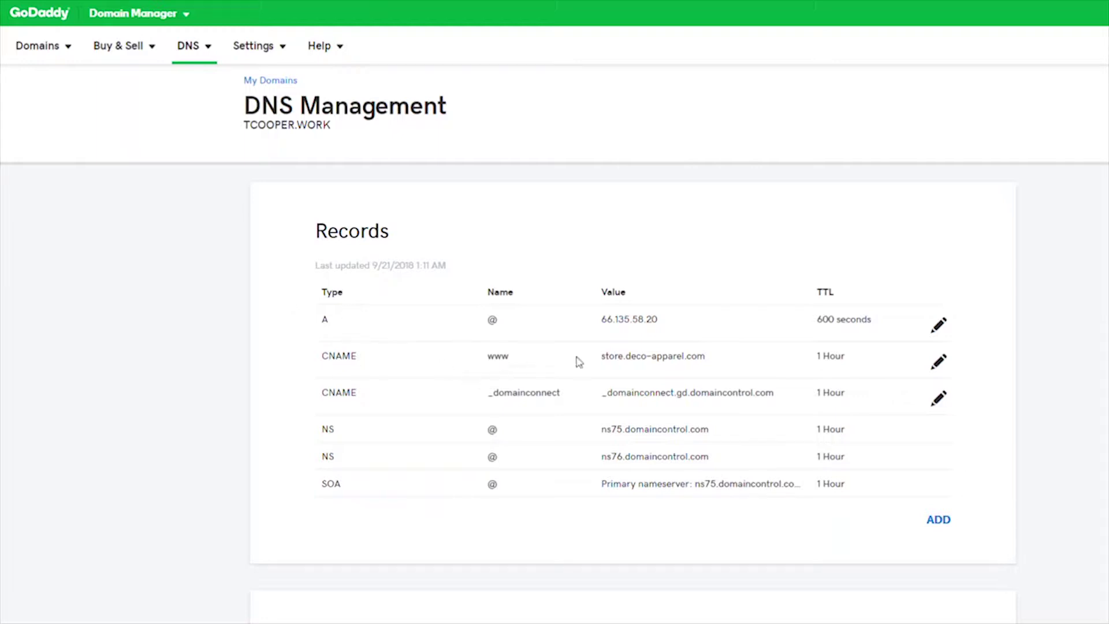
Change the www CNAME record's host to the wildcard * and save it
{"action": "left_click", "coordinate": [939, 359]}
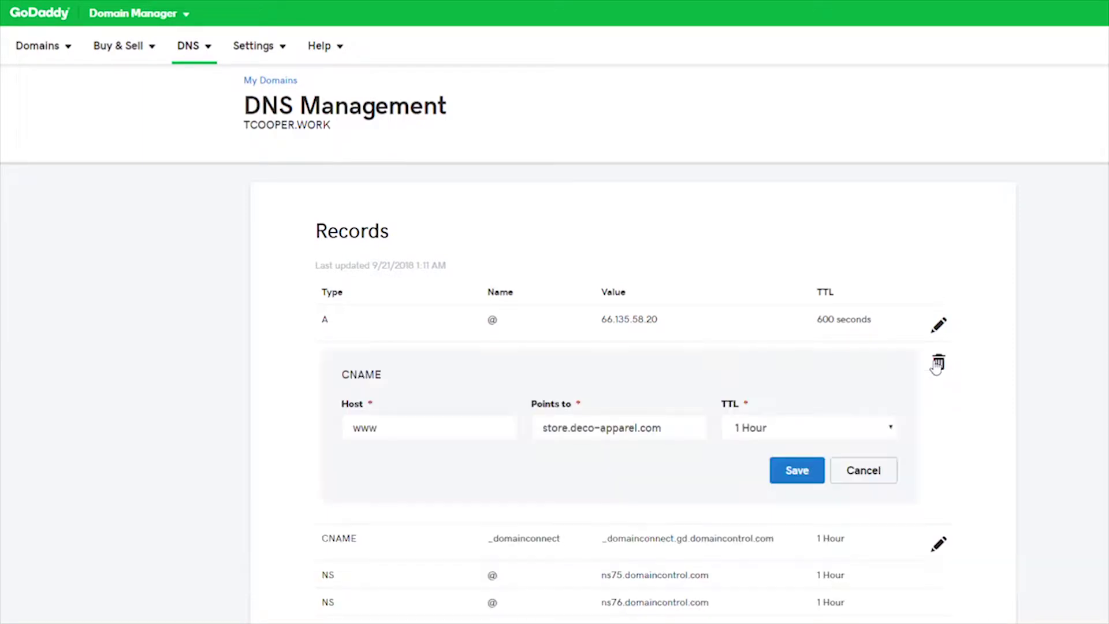
{"action": "left_click_drag", "start_coordinate": [413, 428], "coordinate": [334, 429]}
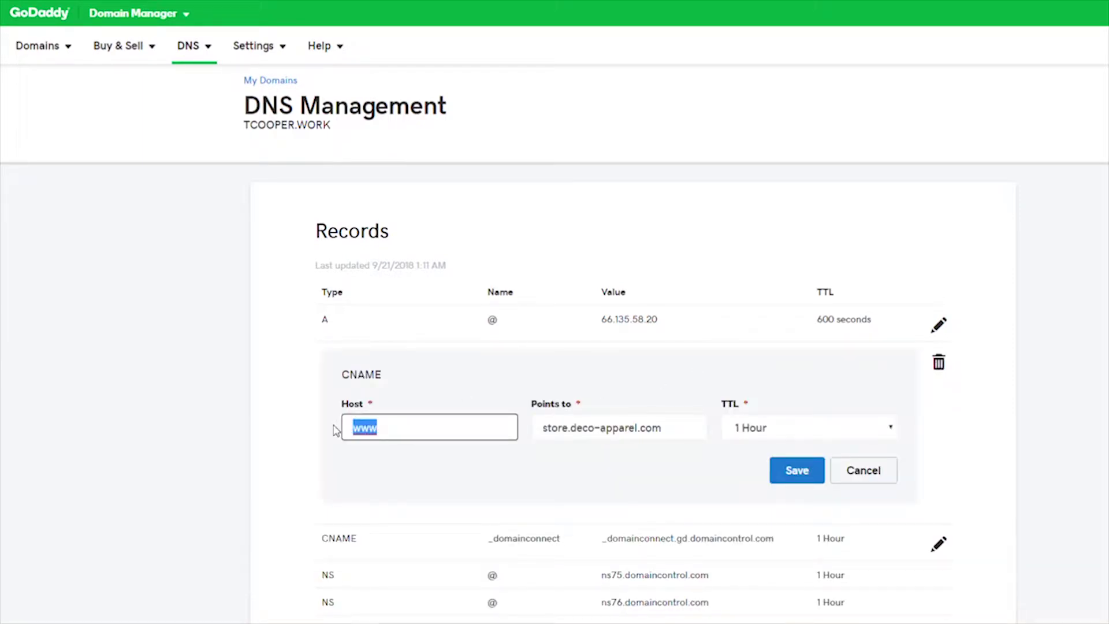
{"action": "type", "text": "*"}
{"action": "left_click", "coordinate": [783, 477]}
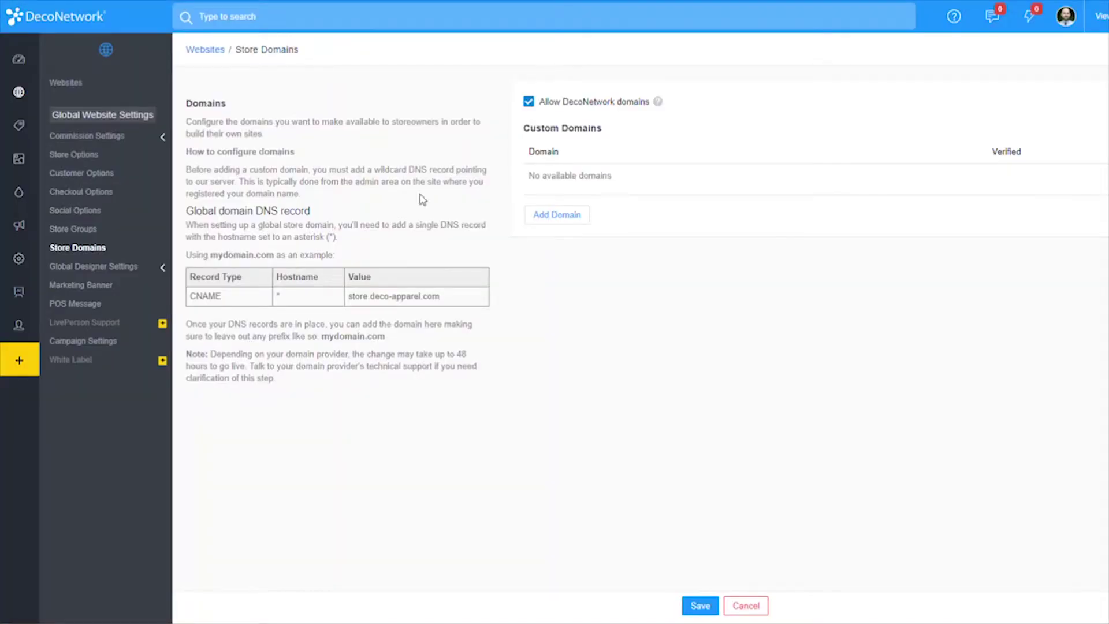
Add tcooper.work under Custom Domains, re-entering and saving it a second time
{"action": "left_click", "coordinate": [569, 215]}
{"action": "left_click", "coordinate": [624, 175]}
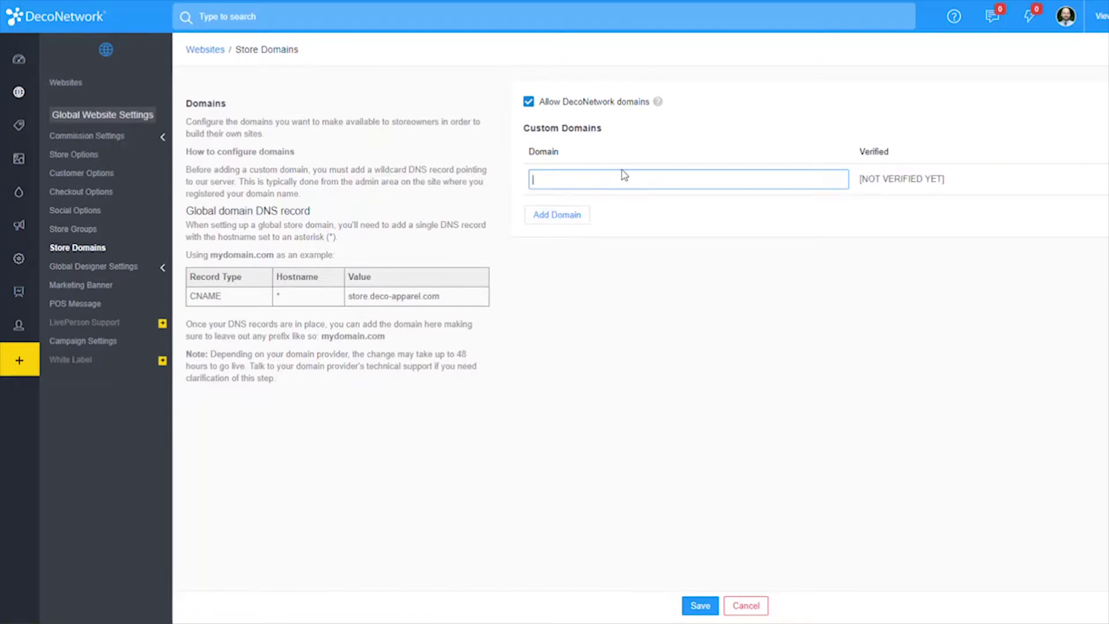
{"action": "type", "text": "tcooper.work"}
{"action": "left_click", "coordinate": [838, 243]}
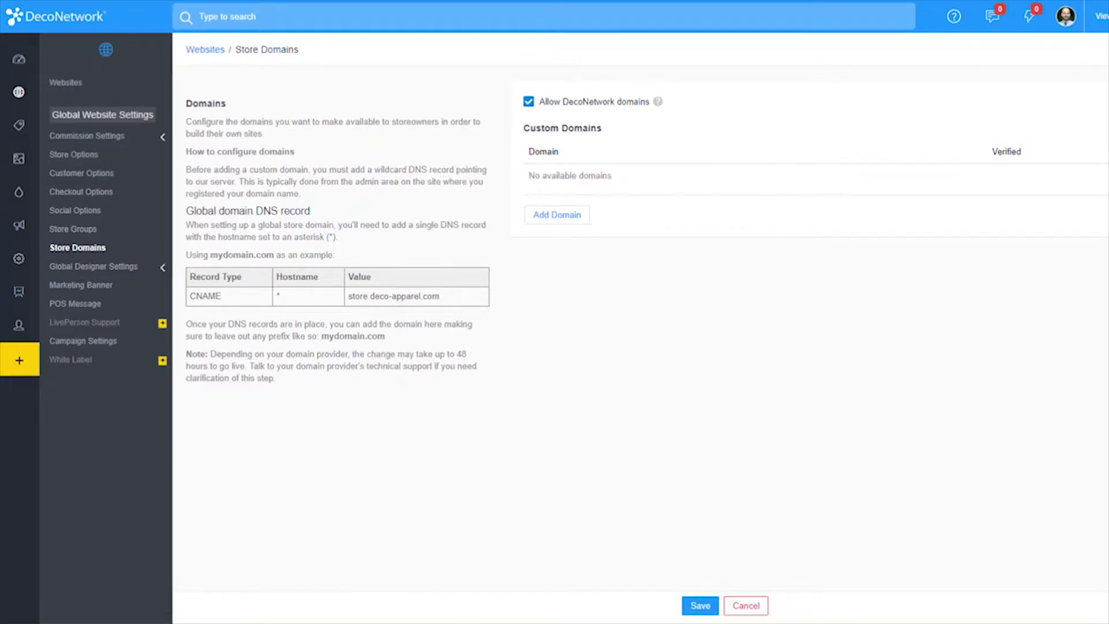
{"action": "left_click", "coordinate": [562, 219]}
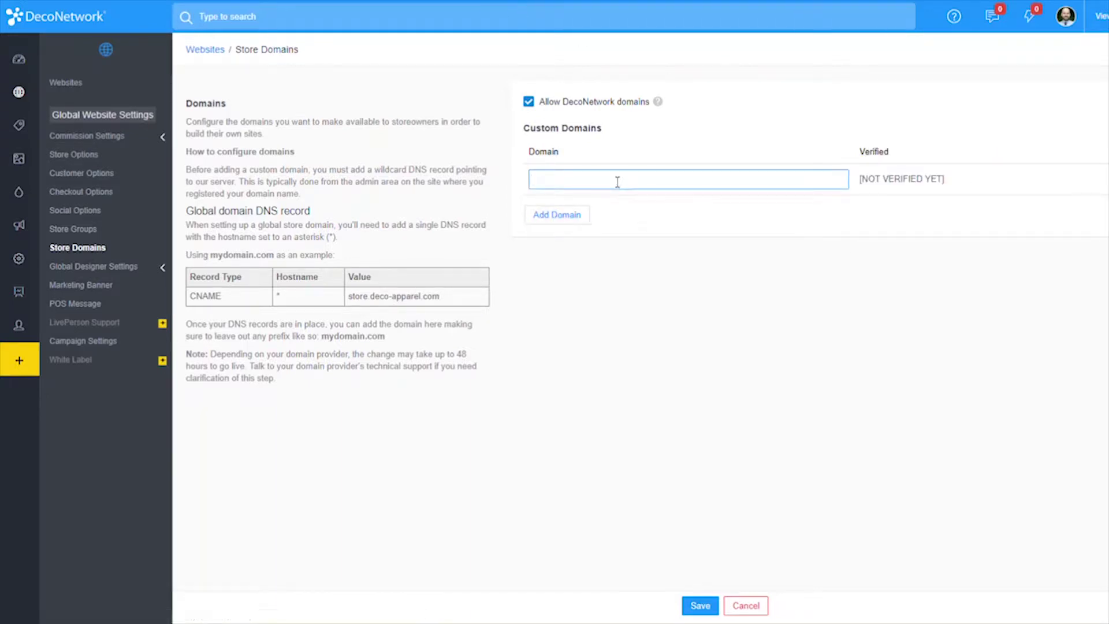
{"action": "type", "text": "tcooper.work"}
{"action": "left_click", "coordinate": [702, 605]}
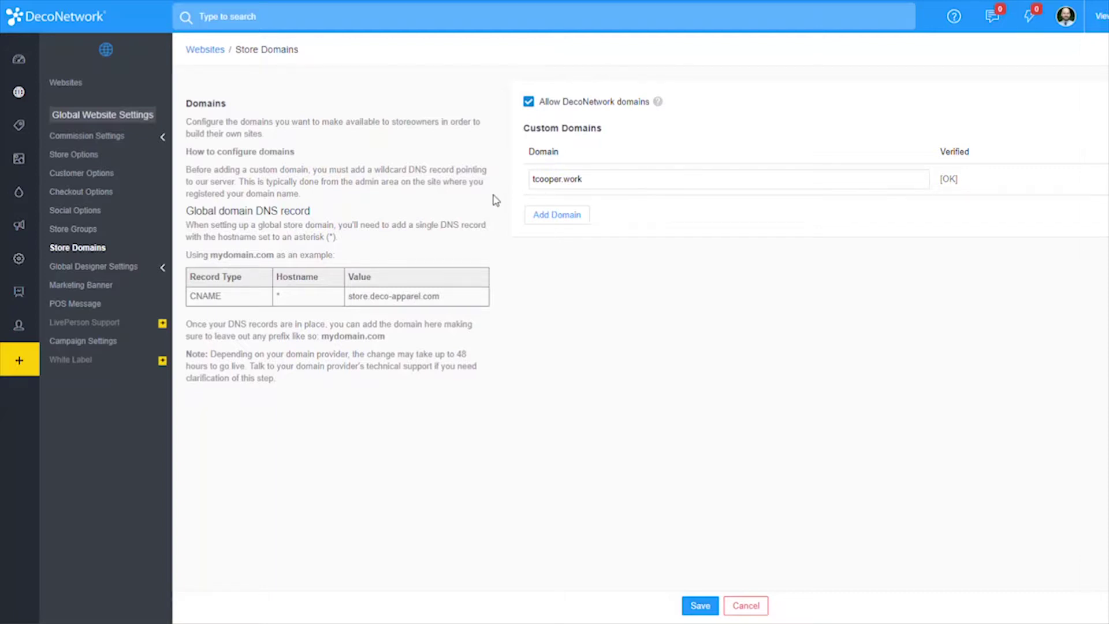
Start a new store from Websites, marking it as belonging to me
{"action": "mouse_move", "coordinate": [30, 119]}
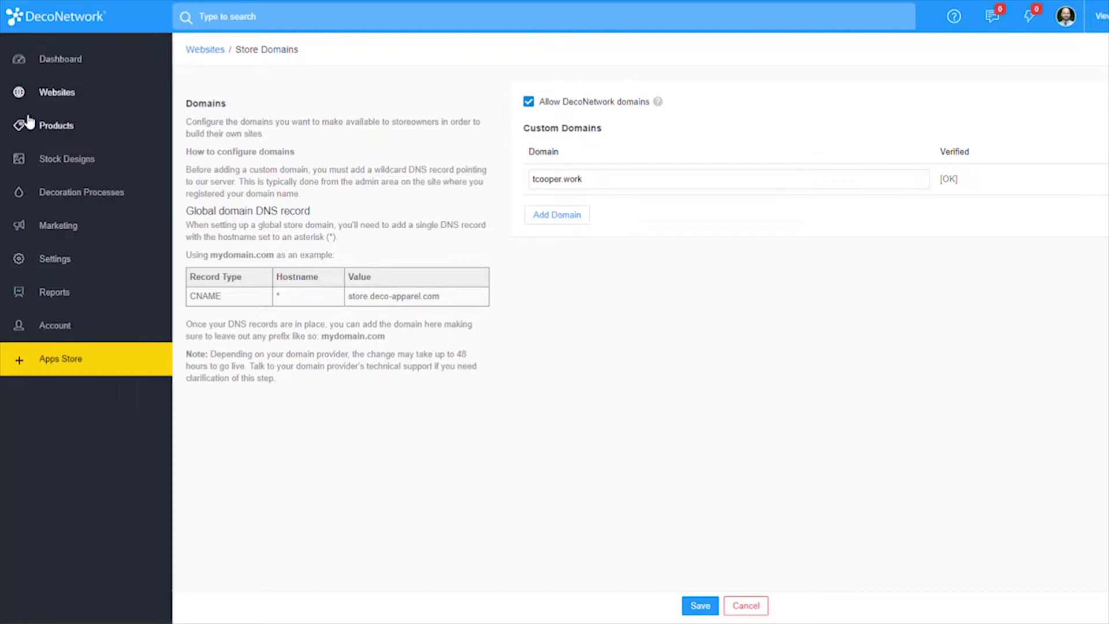
{"action": "left_click", "coordinate": [66, 94]}
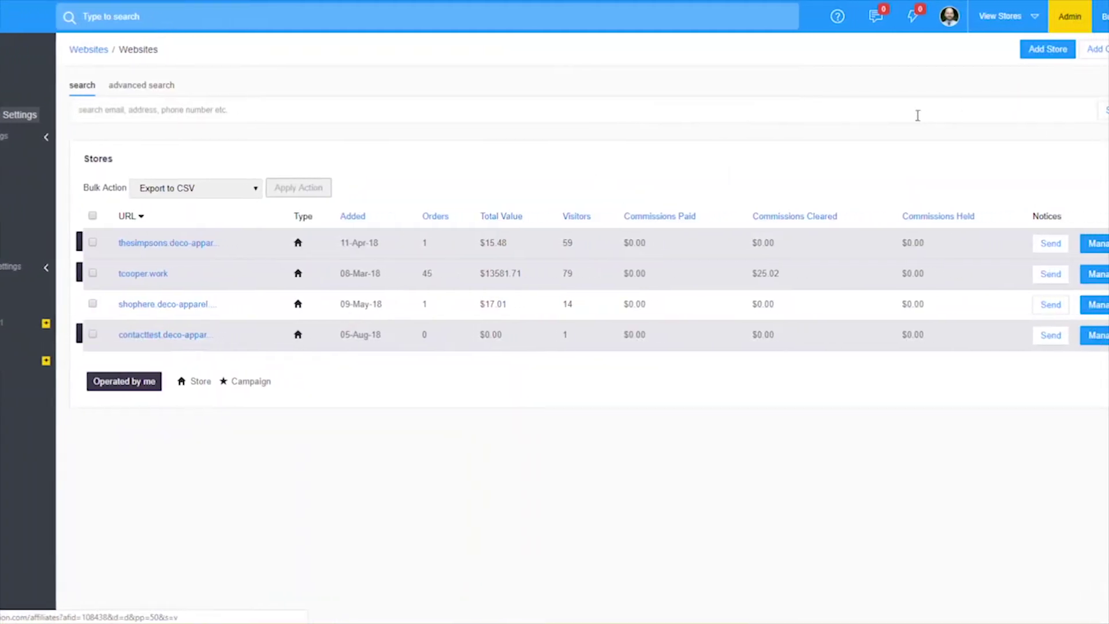
{"action": "left_click", "coordinate": [1008, 58]}
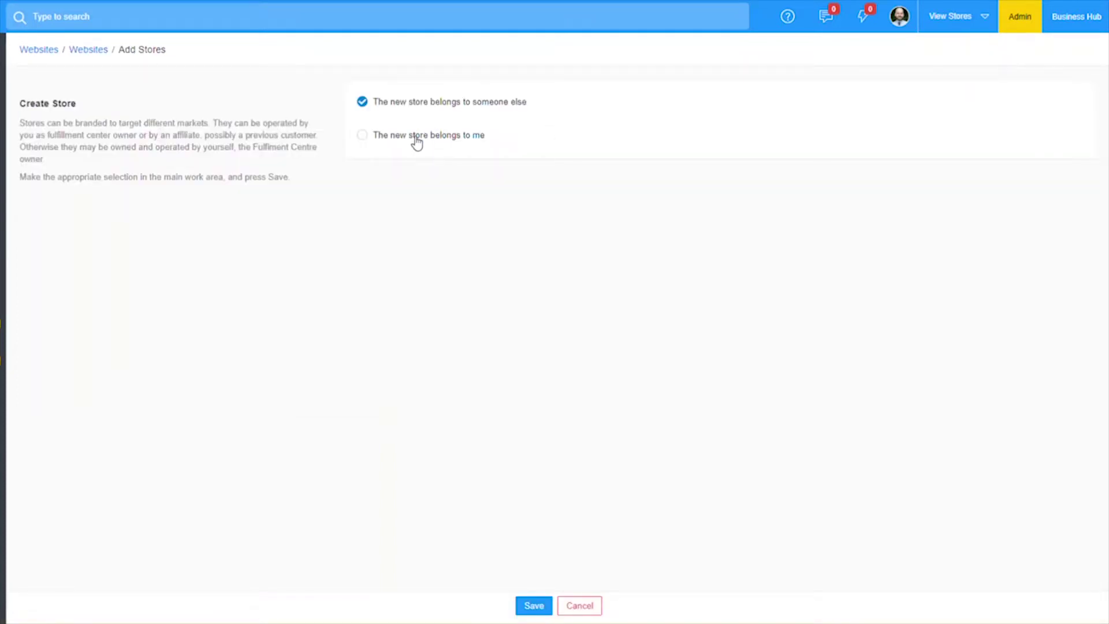
{"action": "left_click_drag", "start_coordinate": [416, 138], "coordinate": [392, 139]}
{"action": "left_click", "coordinate": [438, 143]}
{"action": "left_click", "coordinate": [533, 605]}
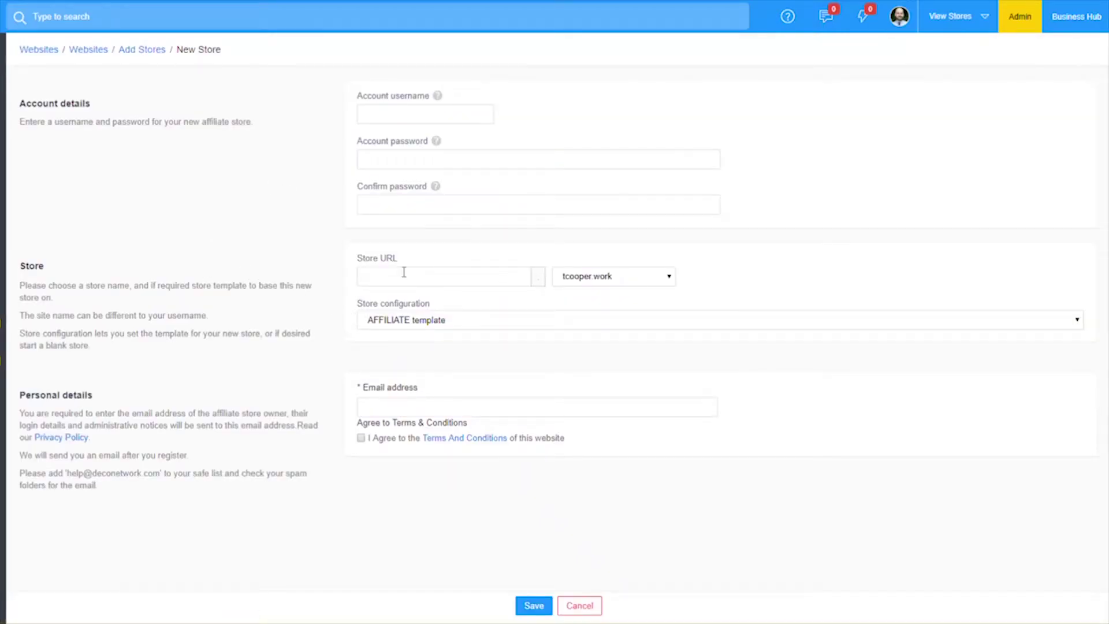
Keep tcooper.work as the new store's domain in the store domain dropdown
{"action": "left_click", "coordinate": [666, 281]}
{"action": "left_click", "coordinate": [662, 283]}
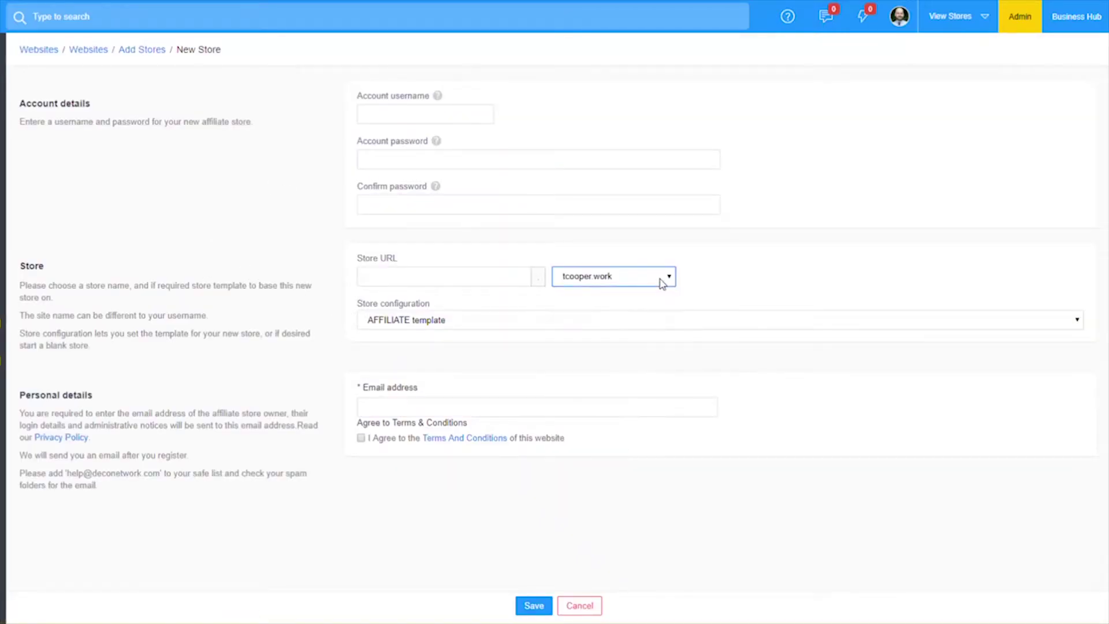
{"action": "left_click", "coordinate": [663, 283]}
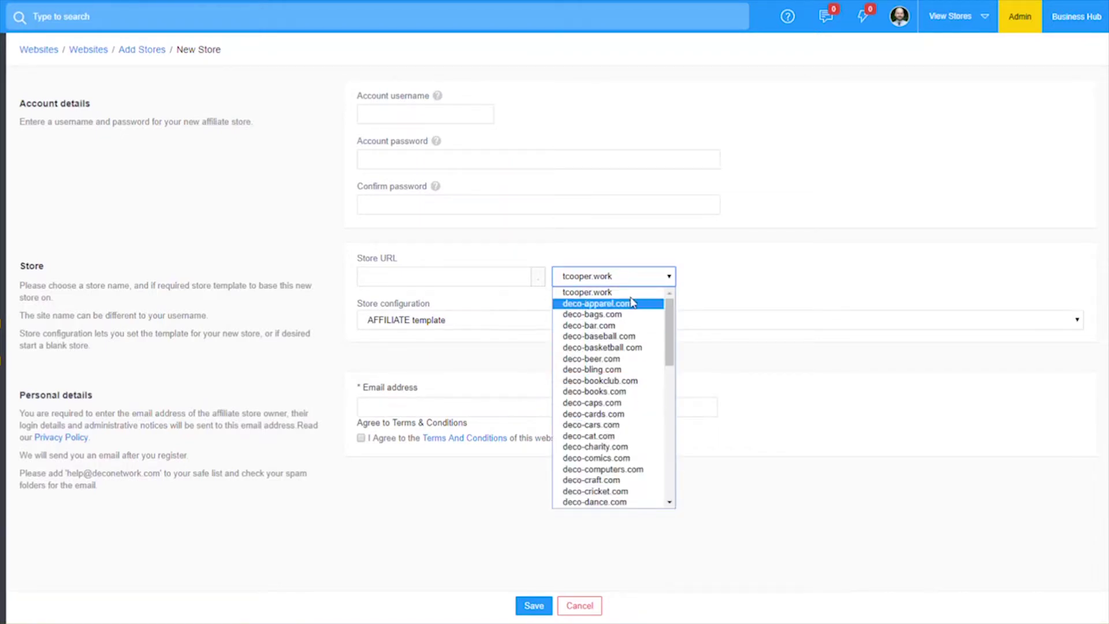
{"action": "left_click", "coordinate": [724, 263]}
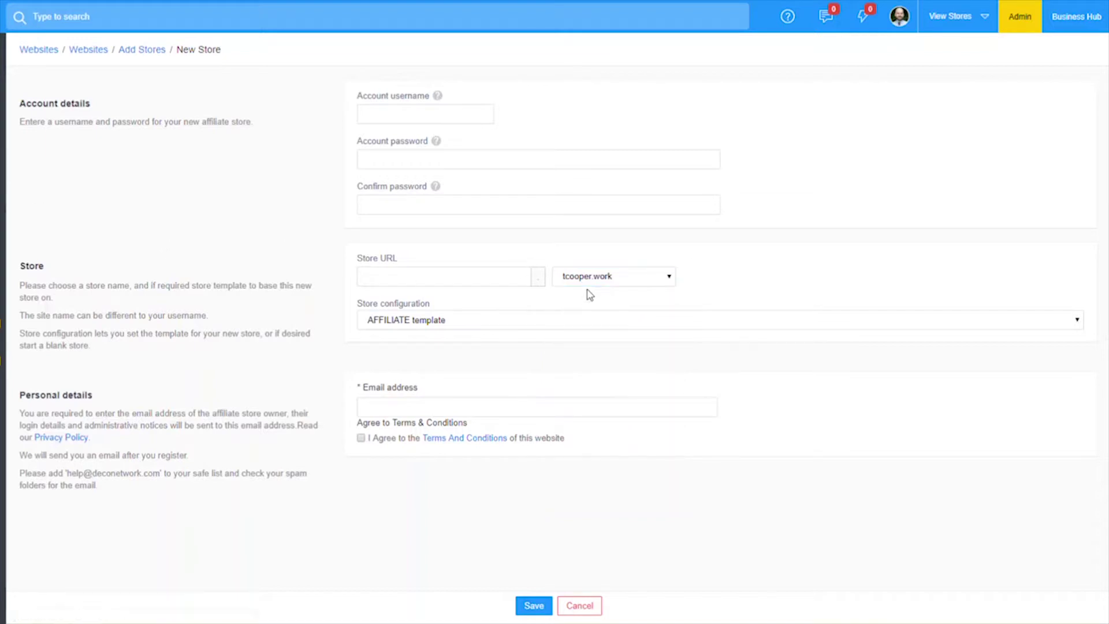
{"action": "left_click", "coordinate": [449, 114]}
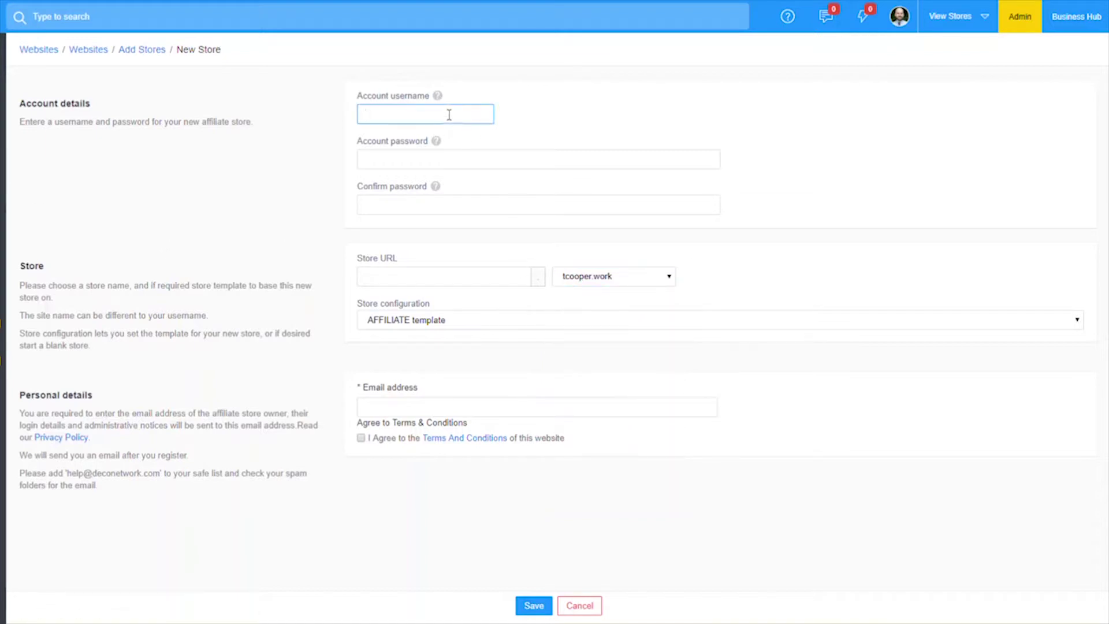
Enter username storedomain, then the account password and its confirmation
{"action": "type", "text": "storedomain"}
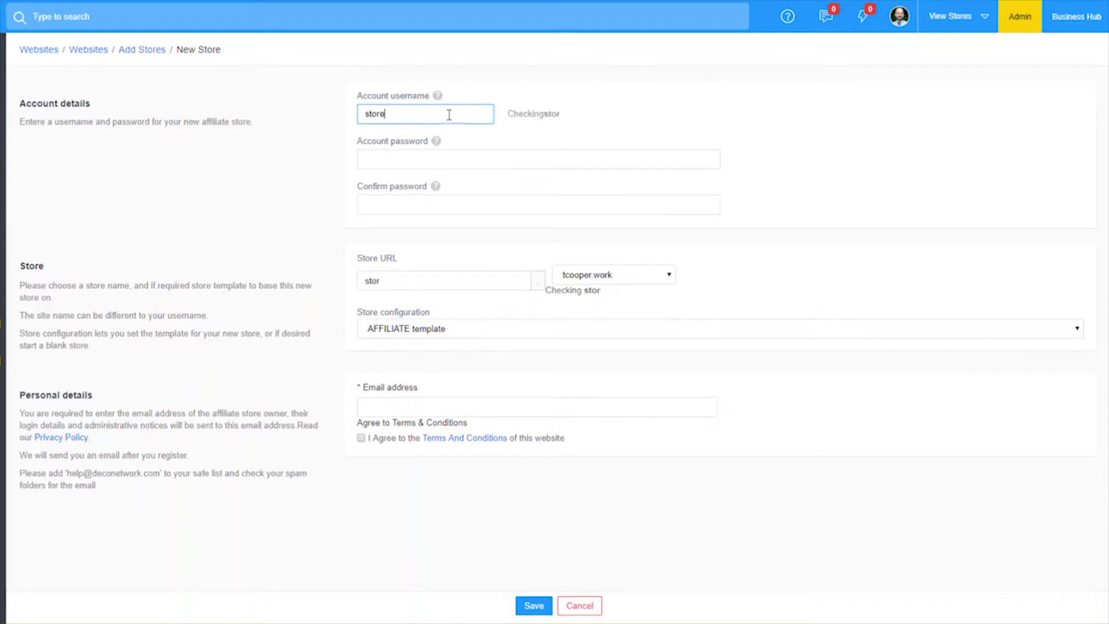
{"action": "key", "text": "Tab"}
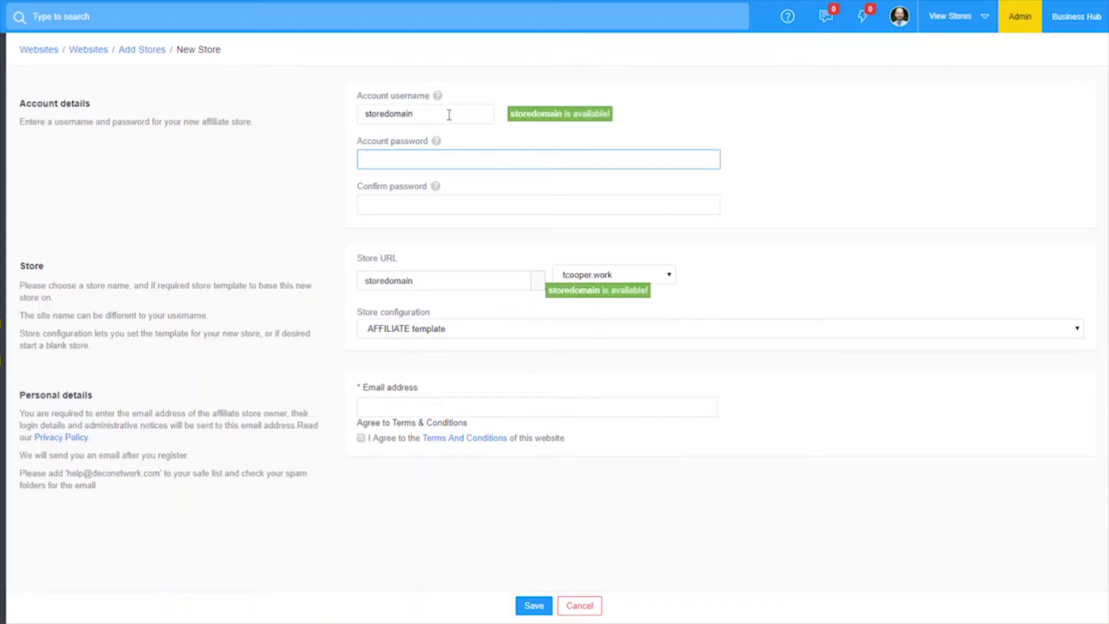
{"action": "type", "text": "password1"}
{"action": "key", "text": "Tab"}
{"action": "type", "text": "pa"}
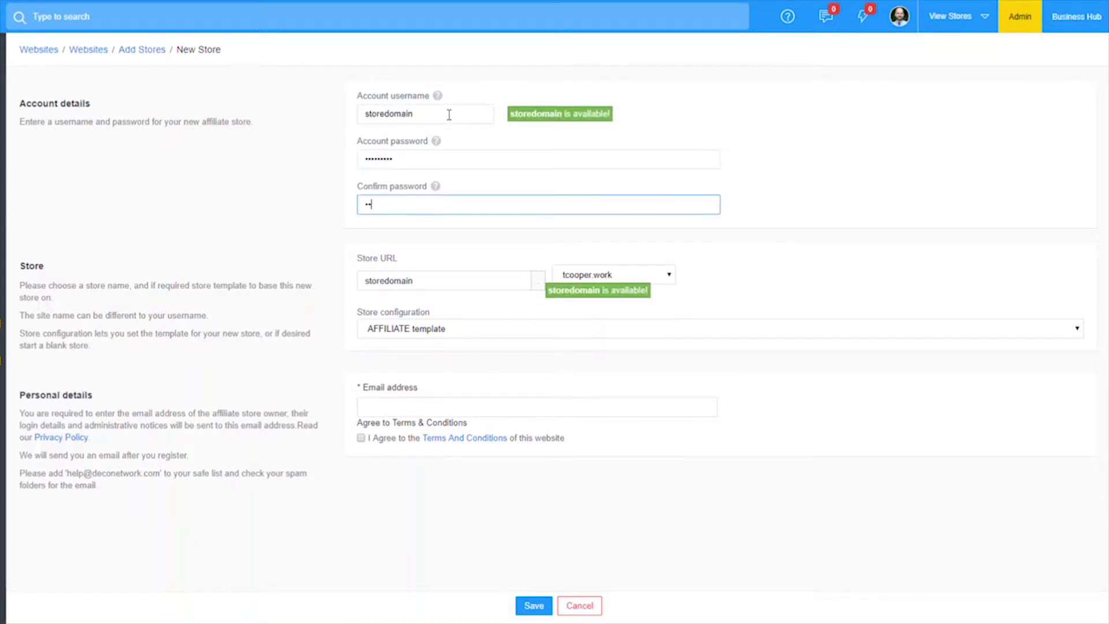
Accept the terms, paste the owner's e-mail address, and save the new store
{"action": "left_click", "coordinate": [361, 438]}
{"action": "left_click", "coordinate": [406, 407]}
{"action": "left_click", "coordinate": [305, 410]}
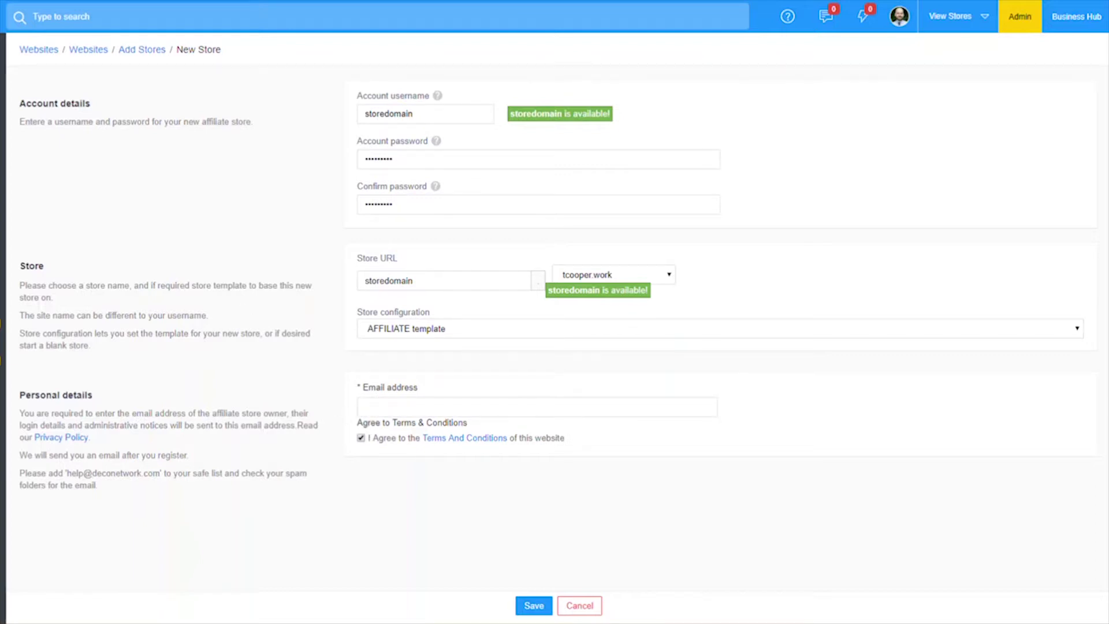
{"action": "key", "text": "ctrl+v"}
{"action": "left_click", "coordinate": [528, 607]}
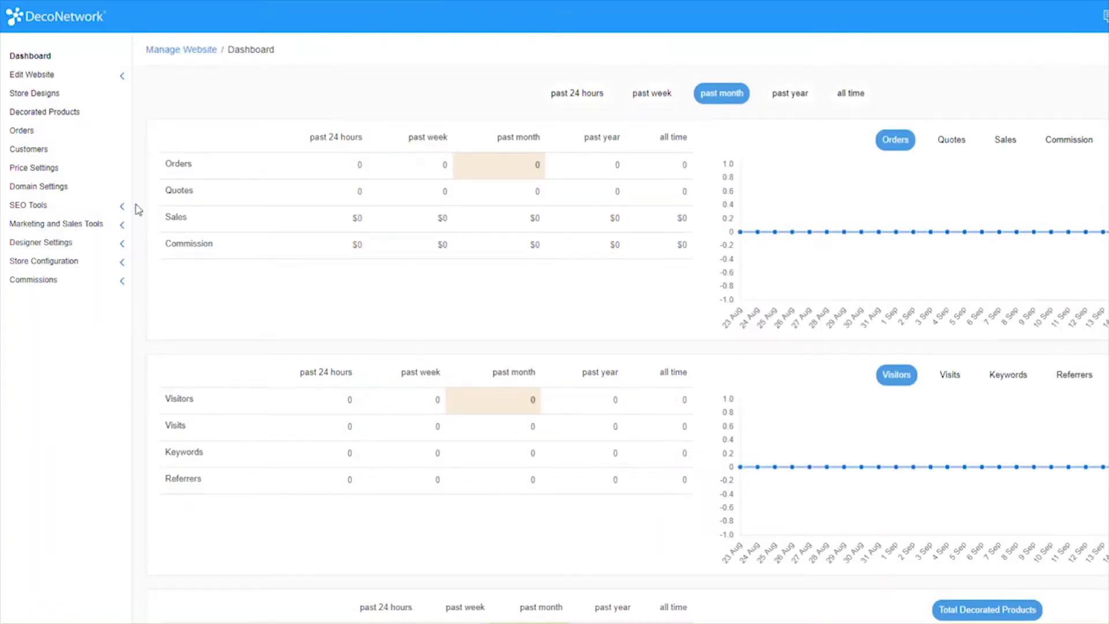
Switch the store's system domain to storedomain.deco-apparel.com in Domain Settings and save
{"action": "left_click", "coordinate": [65, 188]}
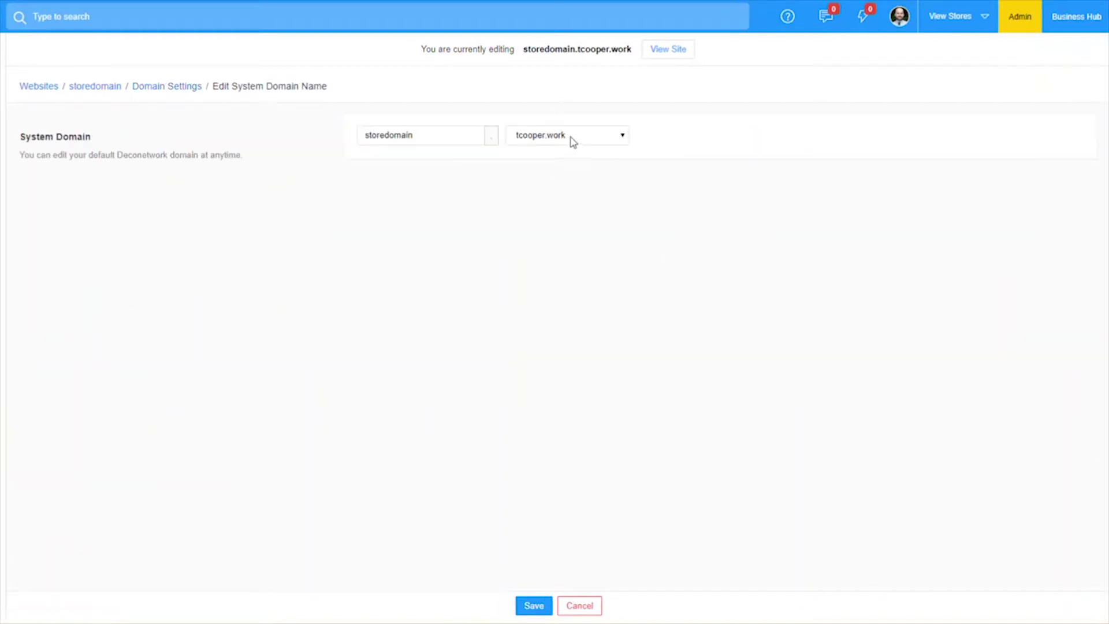
{"action": "left_click", "coordinate": [570, 139]}
{"action": "left_click", "coordinate": [578, 164]}
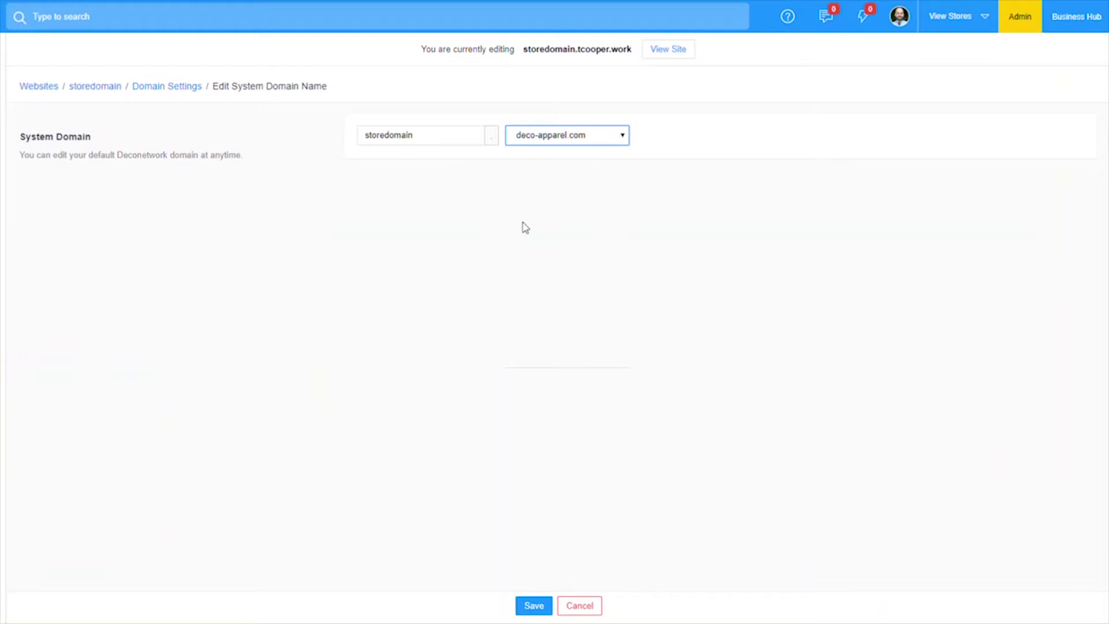
{"action": "left_click", "coordinate": [532, 607]}
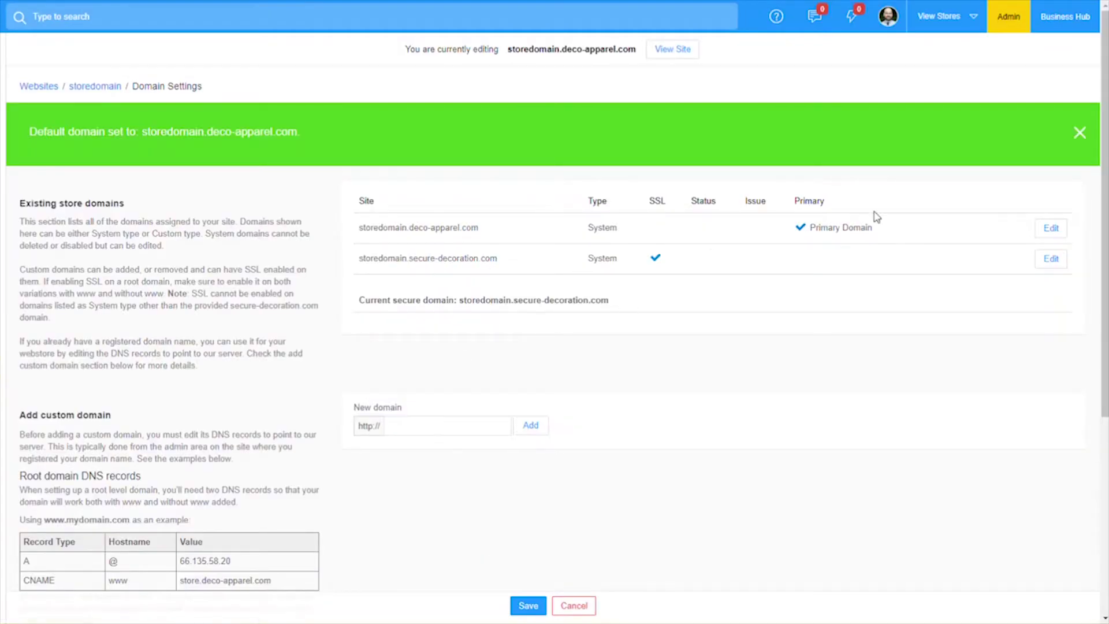
Add storedomain.tcooper.work as a custom domain and make it the primary domain
{"action": "left_click", "coordinate": [1077, 134]}
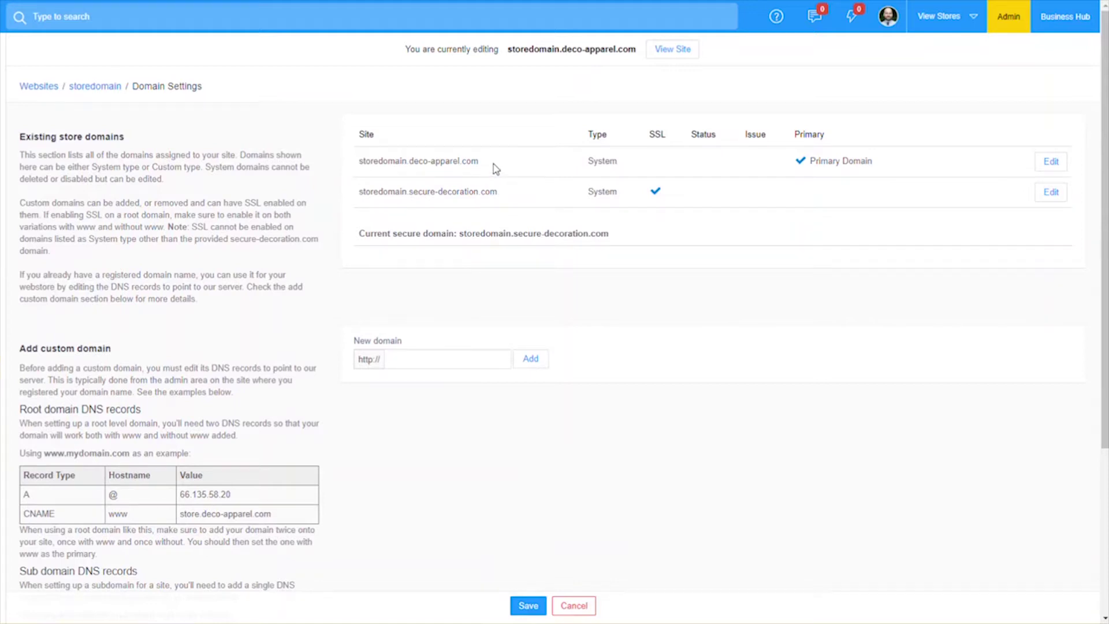
{"action": "left_click", "coordinate": [429, 359]}
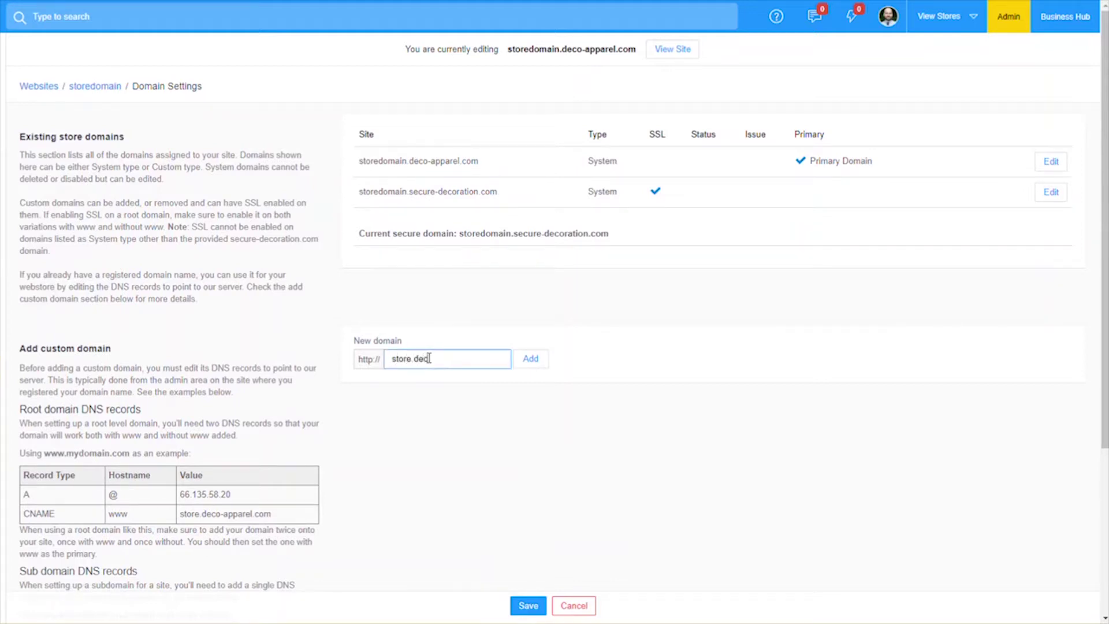
{"action": "double_click", "coordinate": [429, 359]}
{"action": "type", "text": "storedom"}
{"action": "type", "text": "tcooper.work"}
{"action": "left_click", "coordinate": [537, 364]}
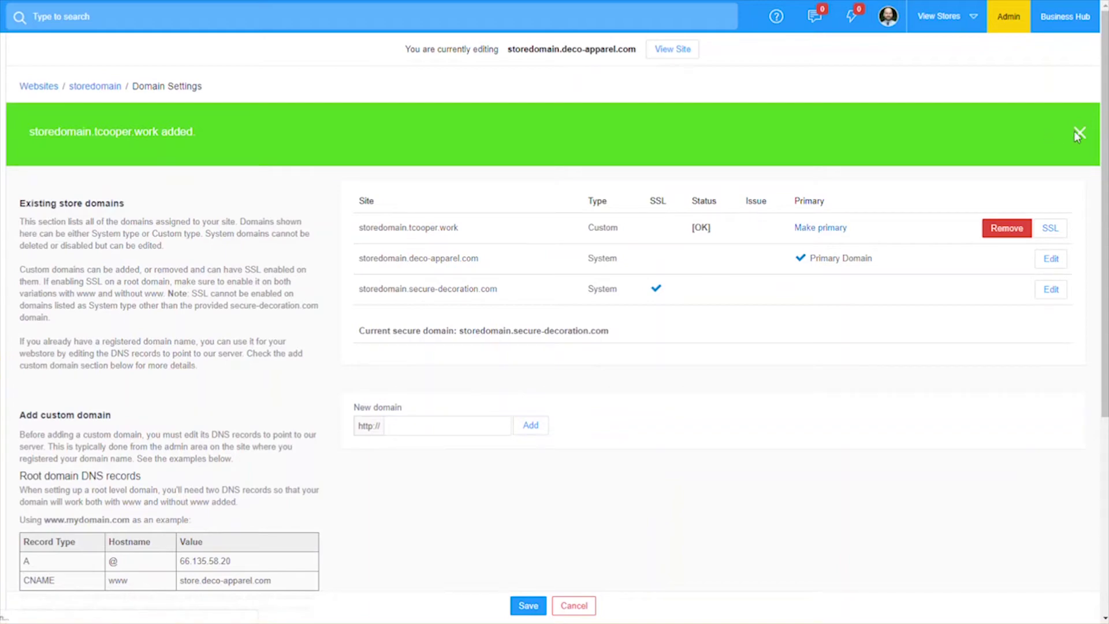
{"action": "left_click", "coordinate": [1052, 236]}
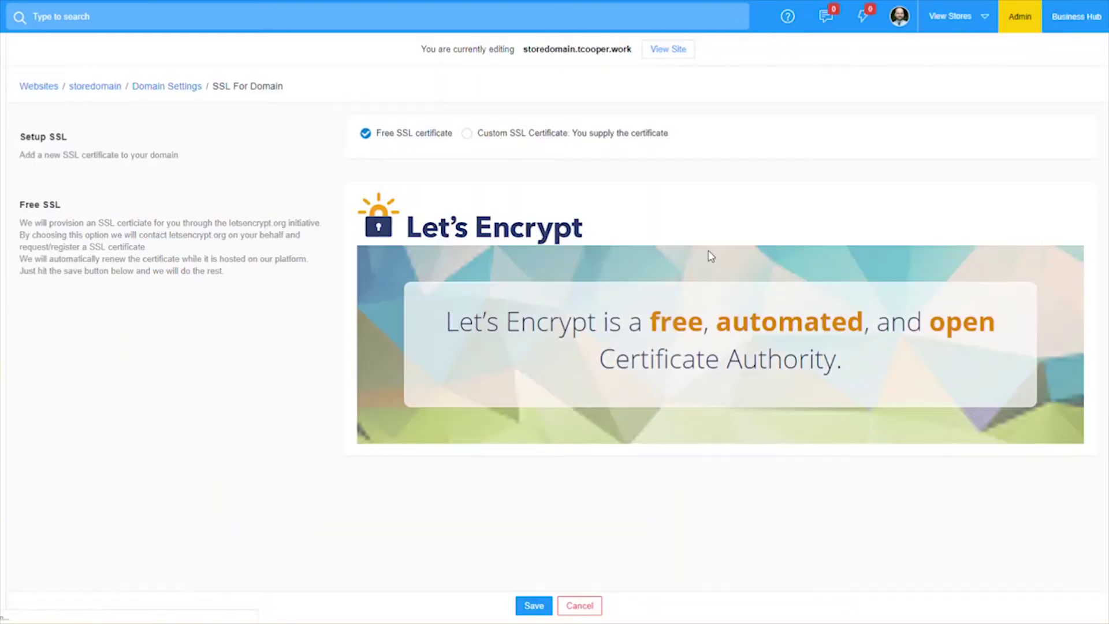
Save the free Let's Encrypt certificate option for storedomain.tcooper.work
{"action": "left_click", "coordinate": [534, 604]}
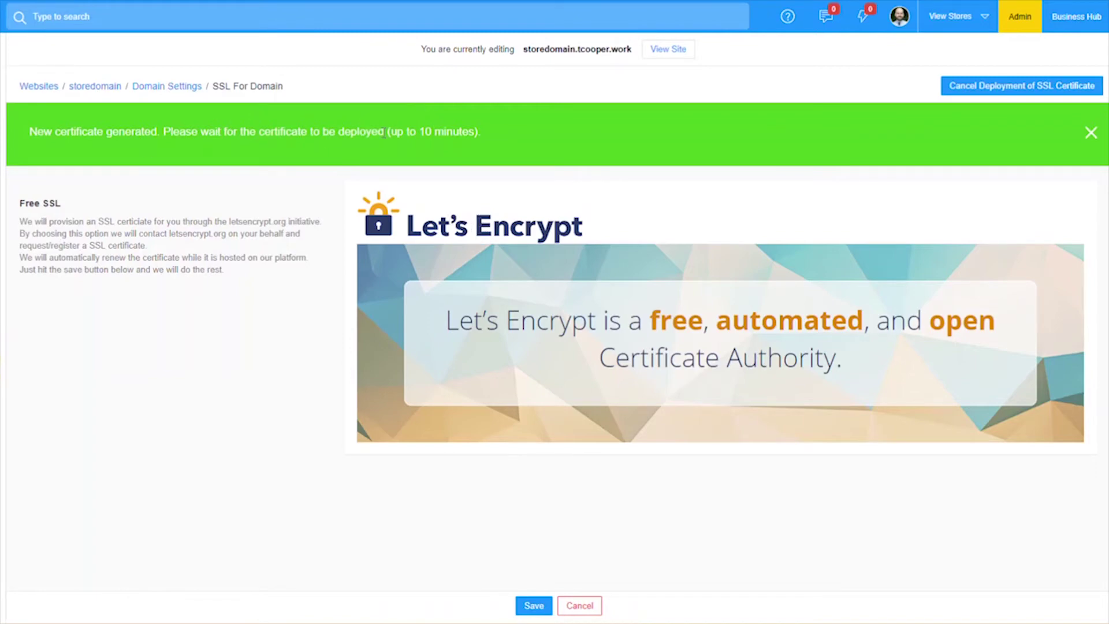
{"action": "left_click", "coordinate": [533, 604]}
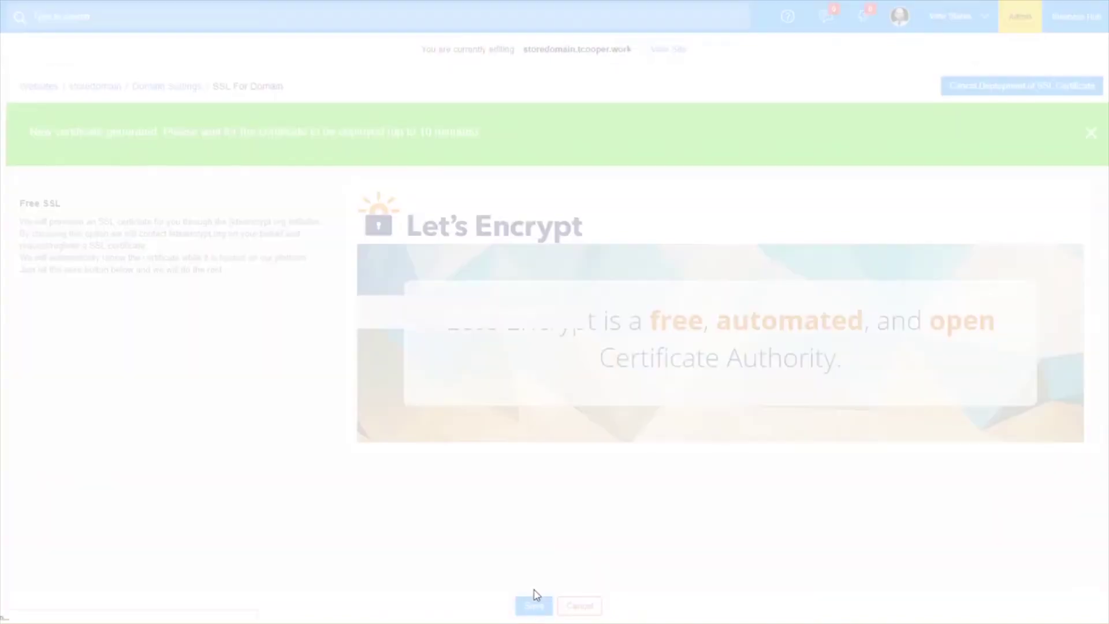